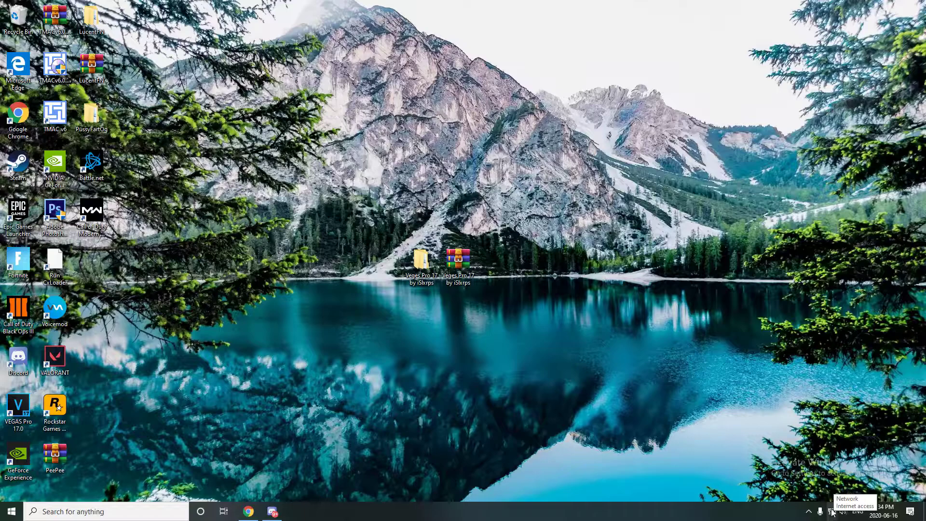
# - Open Device Manager and scan the network adapters for hardware changes
pyautogui.click(831, 510)
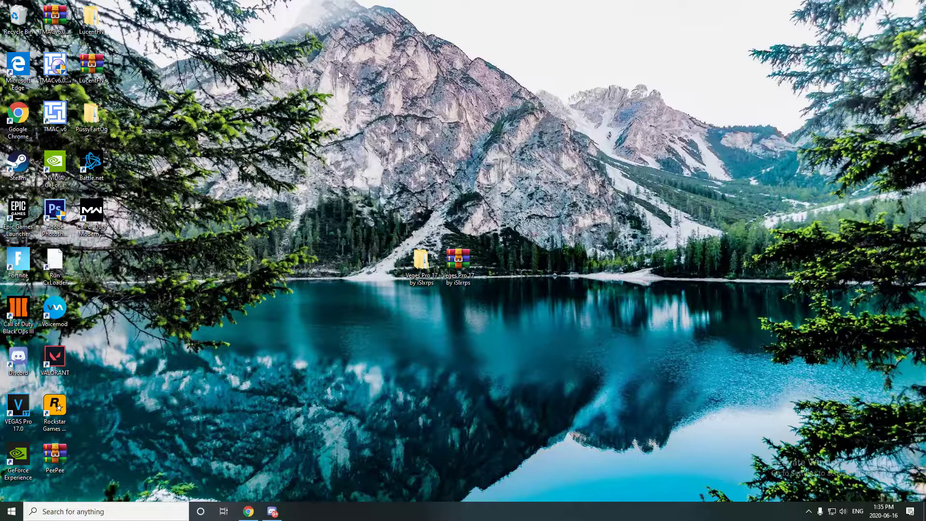
pyautogui.rightClick(12, 511)
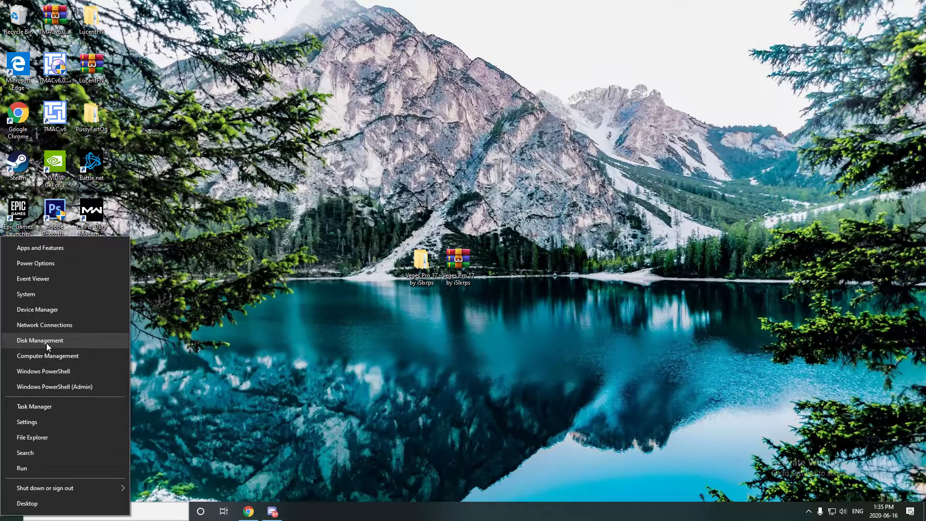
pyautogui.click(41, 309)
pyautogui.scroll(-4, 150, 215)
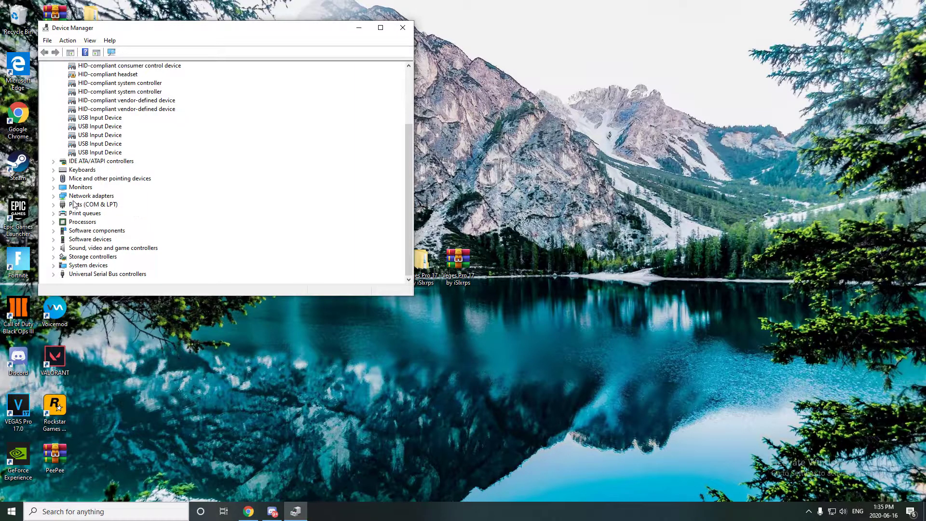
pyautogui.click(53, 196)
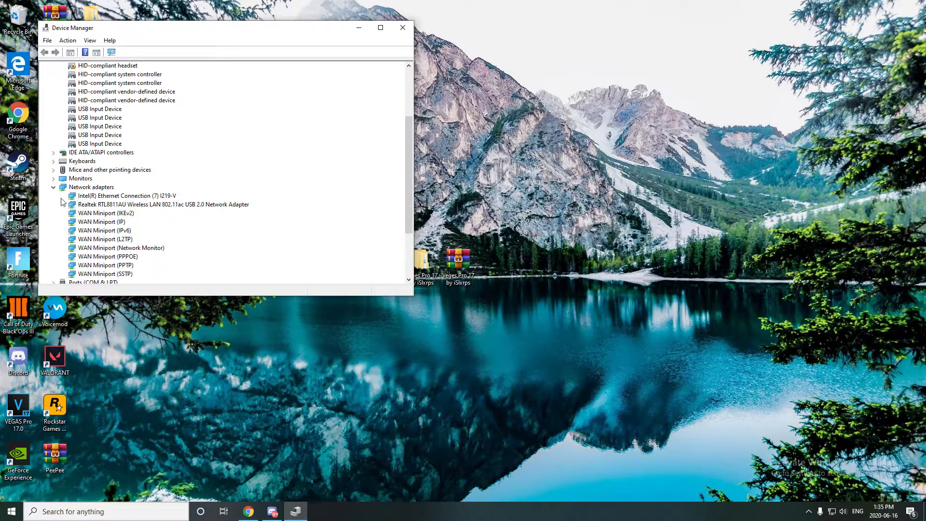
pyautogui.rightClick(85, 189)
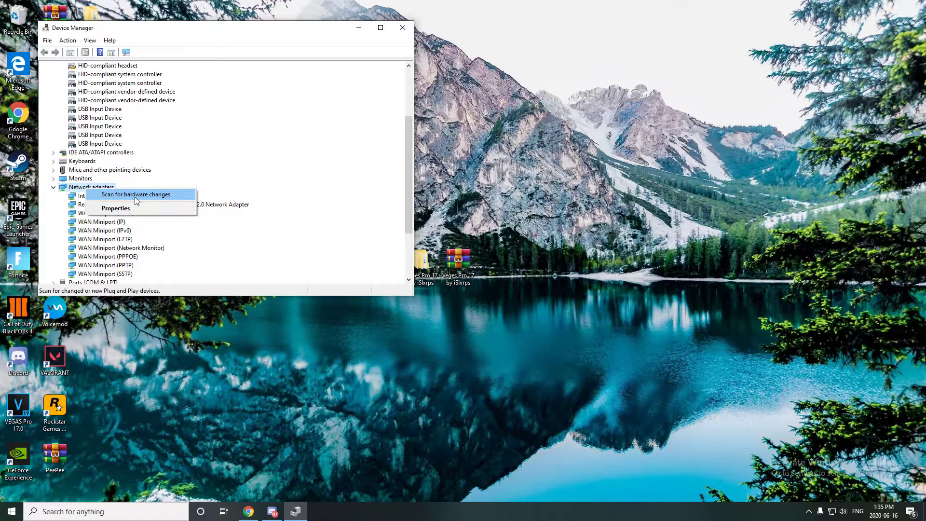
pyautogui.click(144, 194)
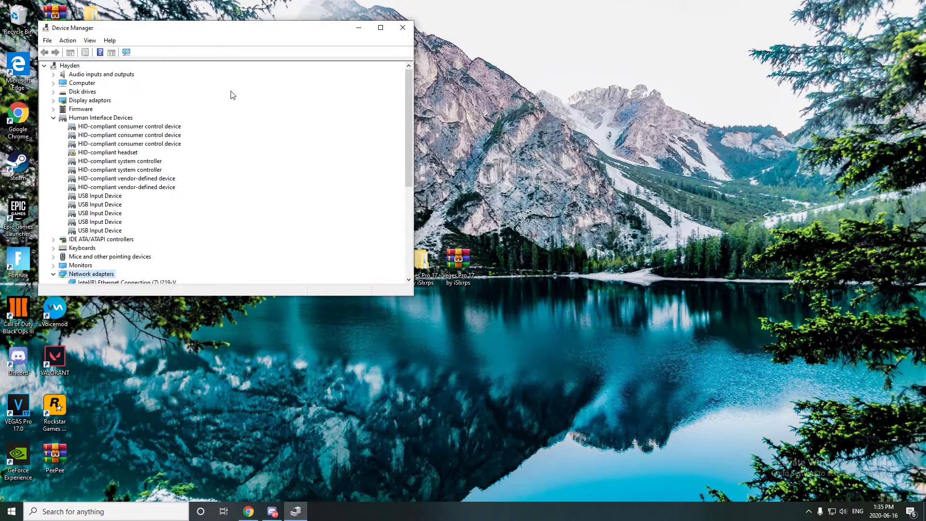
# - Update the Intel(R) Ethernet Connection (7) I219-V driver using the automatic online search, and close Device Manager
pyautogui.doubleClick(129, 230)
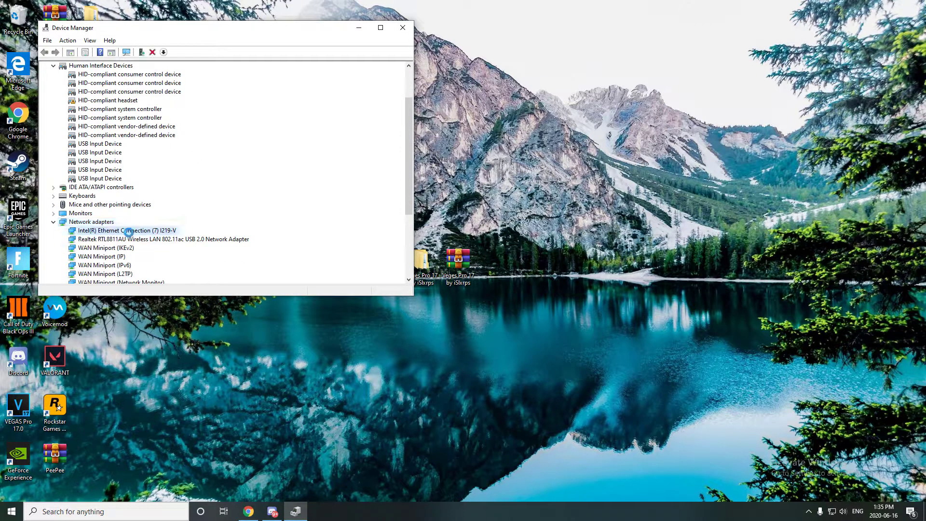
pyautogui.click(158, 69)
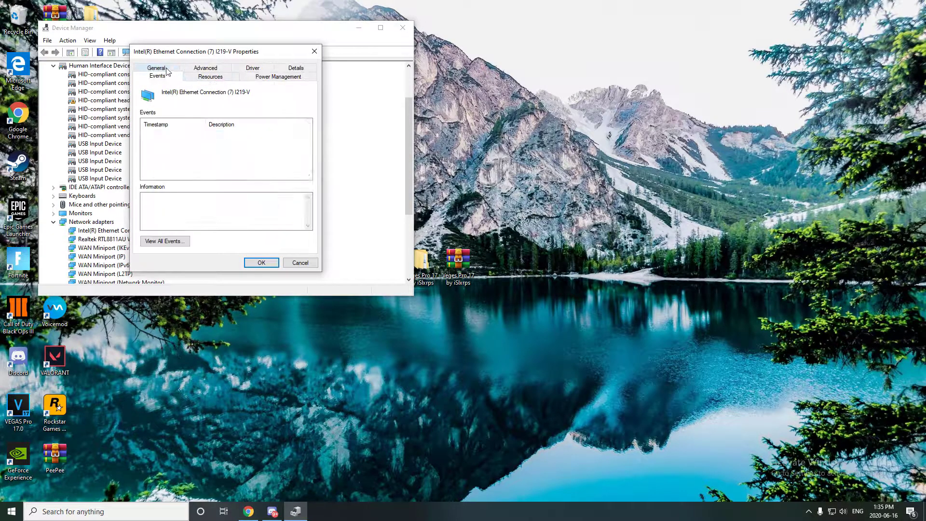
pyautogui.click(212, 69)
pyautogui.click(253, 77)
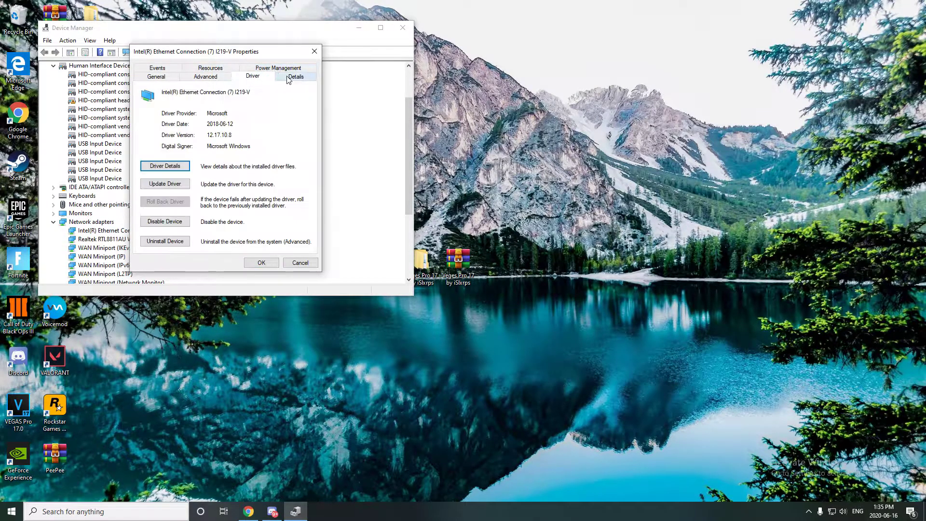
pyautogui.click(180, 185)
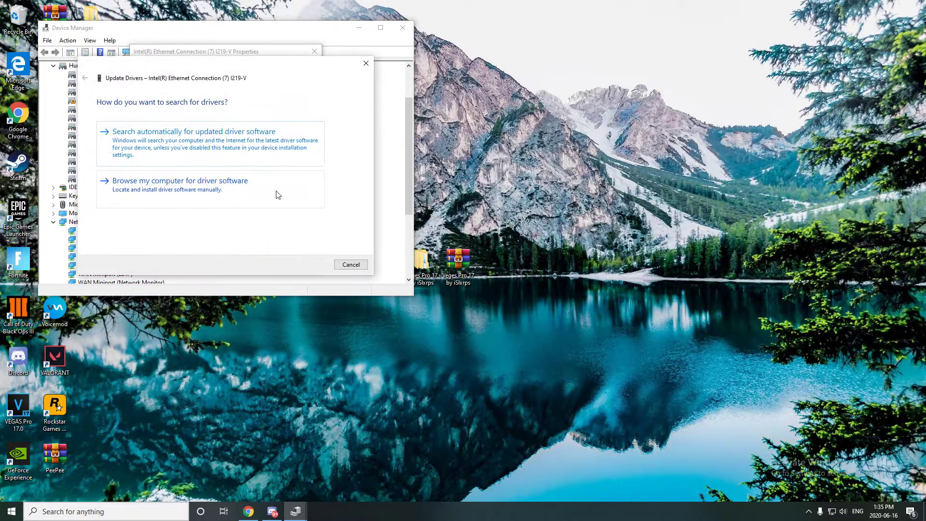
pyautogui.click(239, 147)
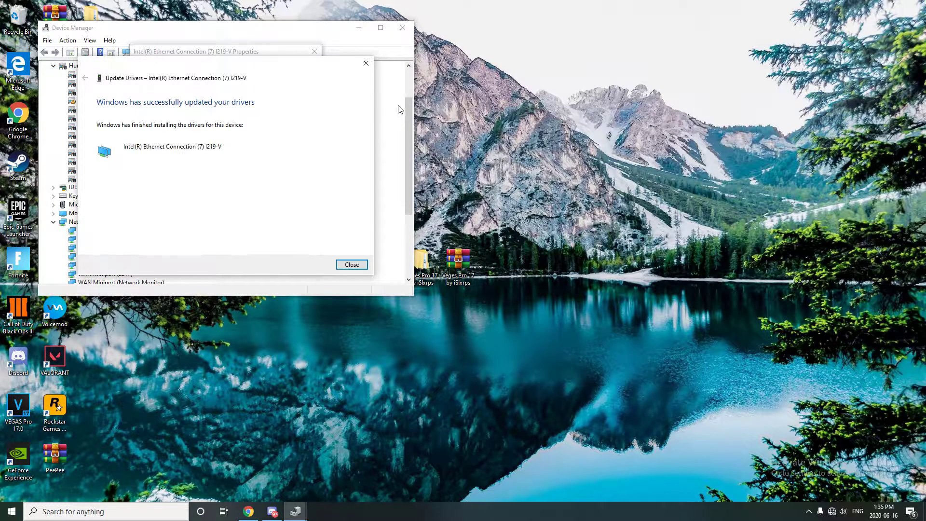
pyautogui.click(351, 264)
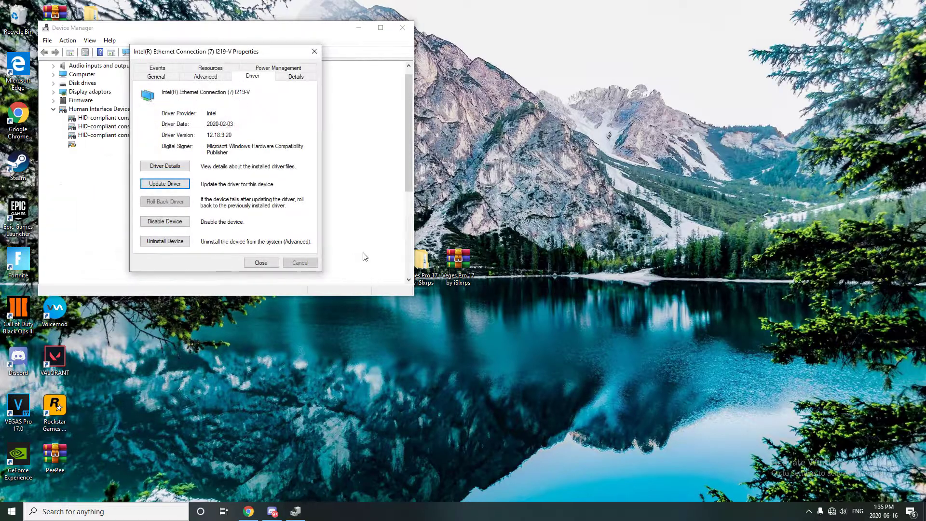
pyautogui.click(314, 51)
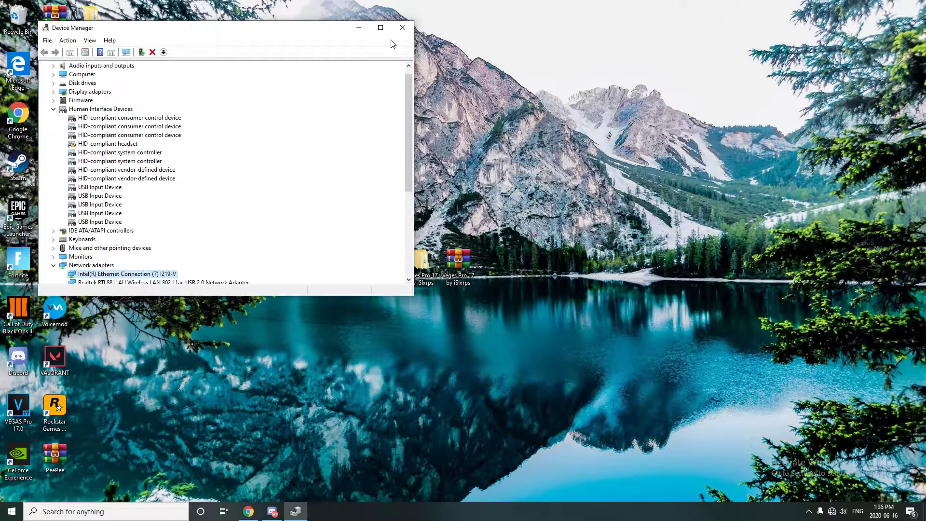
pyautogui.click(402, 27)
# - Check the network connection status and the available networks
pyautogui.moveTo(545, 188); pyautogui.dragTo(340, 348)
pyautogui.moveTo(357, 218); pyautogui.dragTo(518, 345)
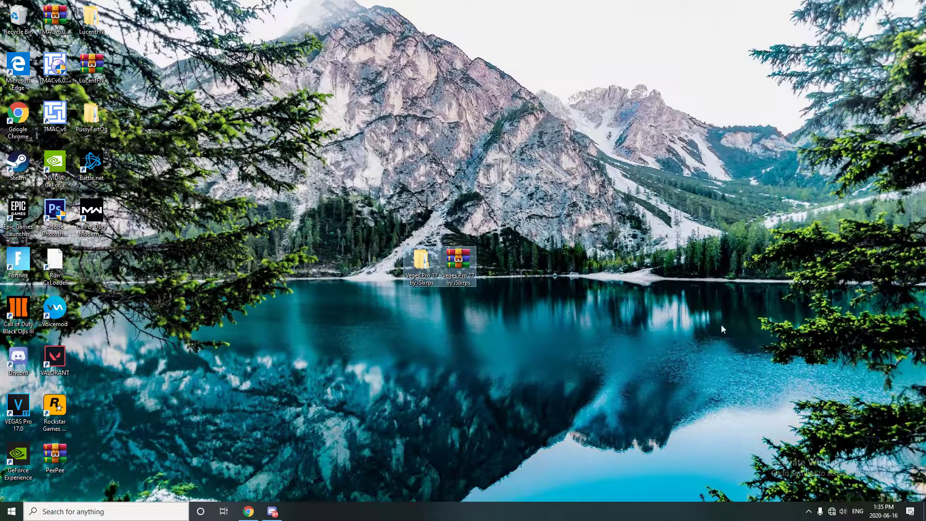
pyautogui.click(831, 511)
pyautogui.click(649, 409)
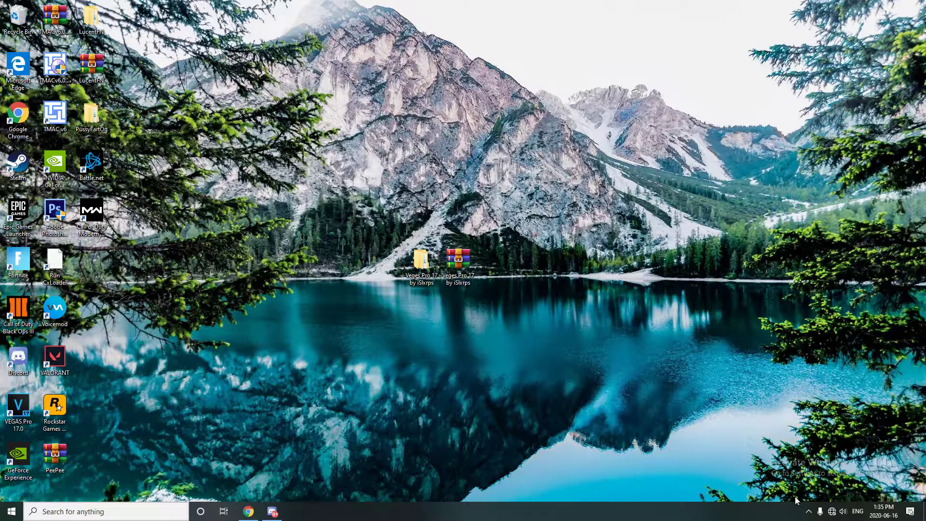
pyautogui.click(831, 511)
pyautogui.click(608, 332)
pyautogui.moveTo(393, 228); pyautogui.dragTo(483, 293)
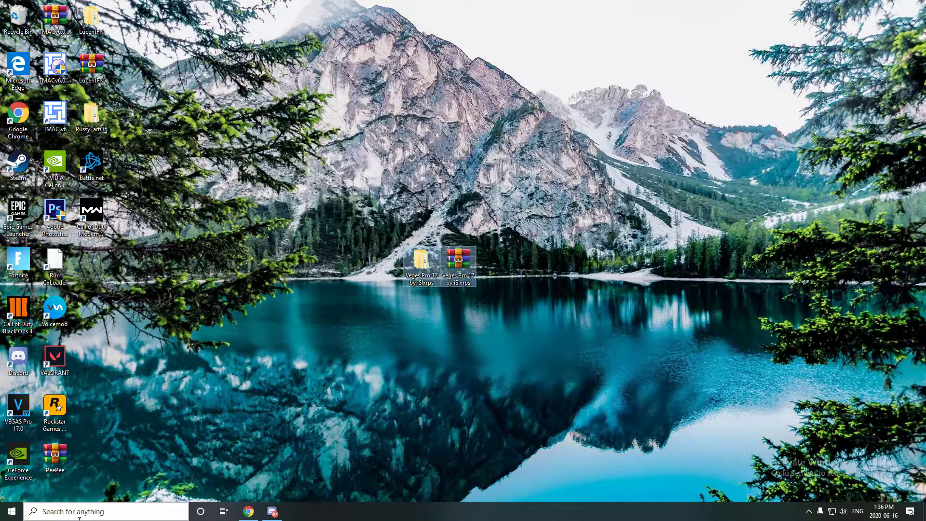
# - Search the web in Chrome for "media creation tool" and view Microsoft's Windows 10 installation media download page
pyautogui.click(248, 511)
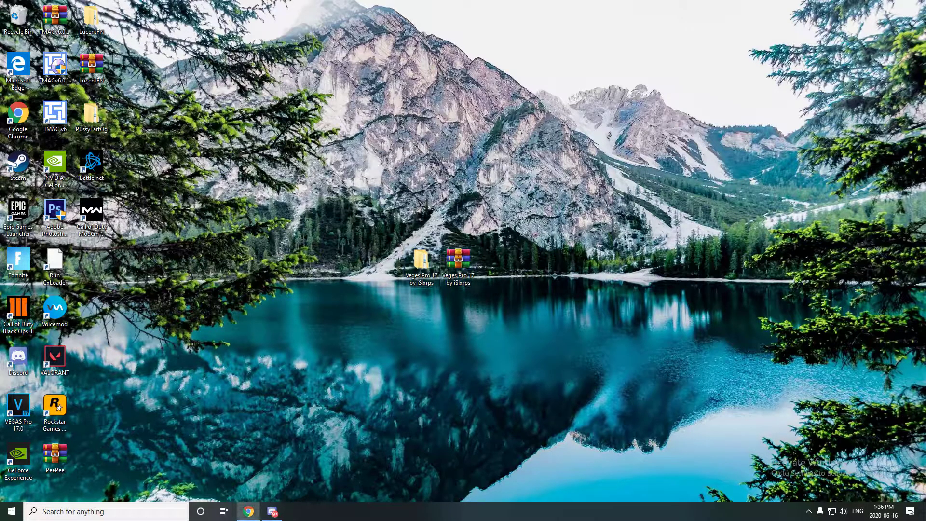
pyautogui.write('ed')
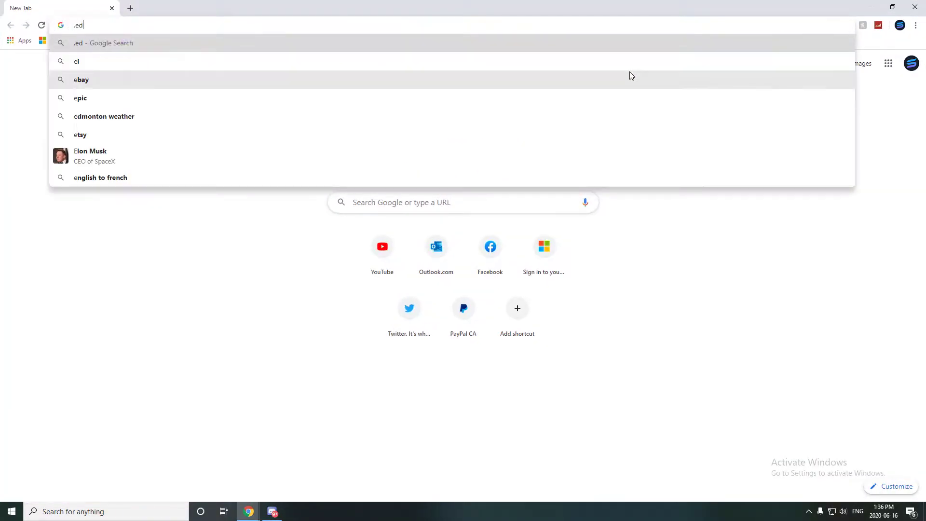
pyautogui.press('BackSpace')
pyautogui.press('BackSpace')
pyautogui.write('media')
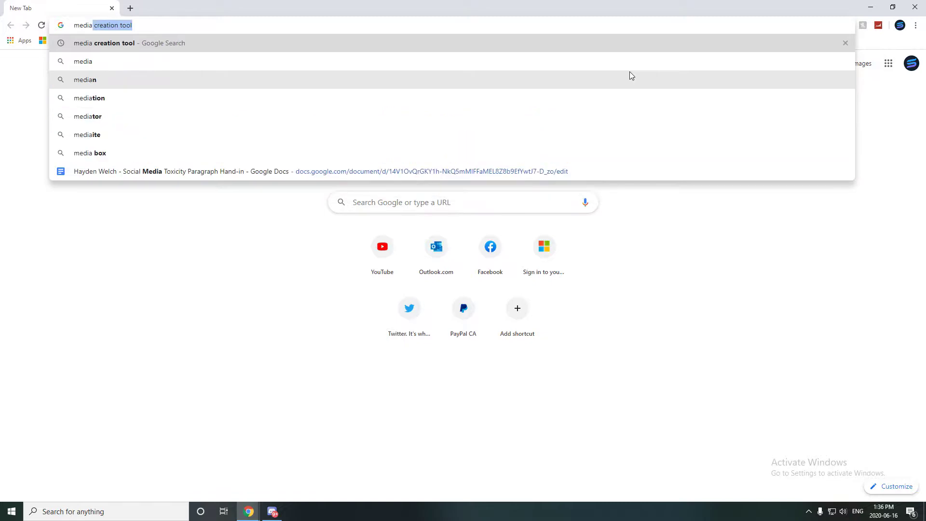
pyautogui.press('Return')
pyautogui.moveTo(284, 126); pyautogui.dragTo(291, 146)
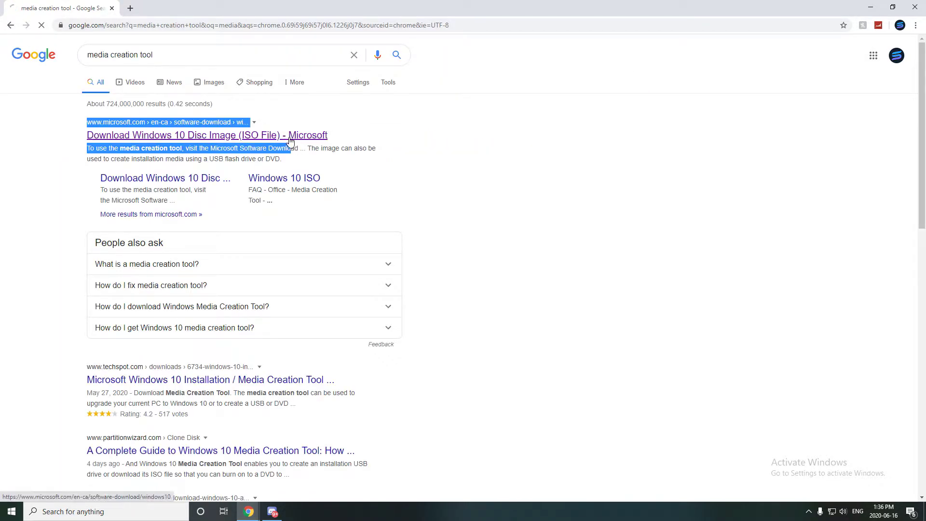
pyautogui.click(290, 137)
pyautogui.scroll(-2, 219, 195)
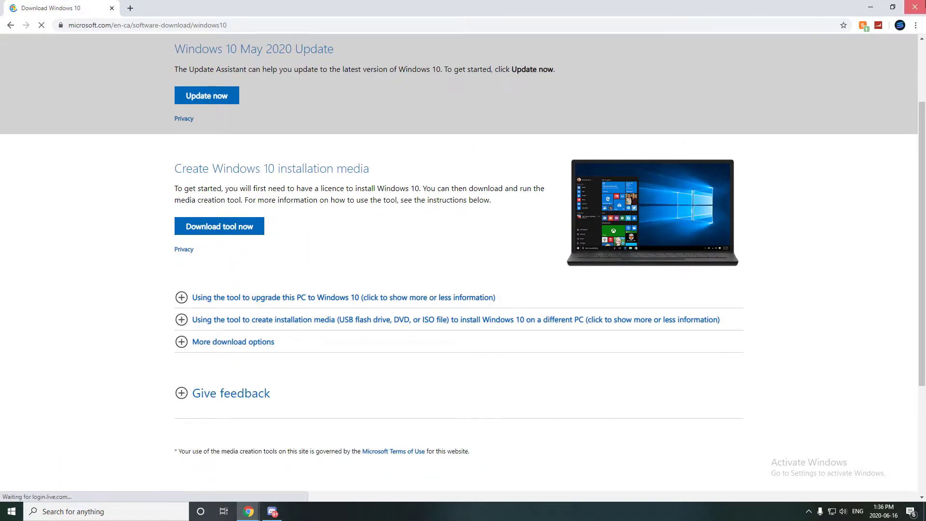
pyautogui.click(870, 7)
# - Run MediaCreationTool2004 from the Downloads folder in File Explorer
pyautogui.click(106, 511)
pyautogui.click(87, 265)
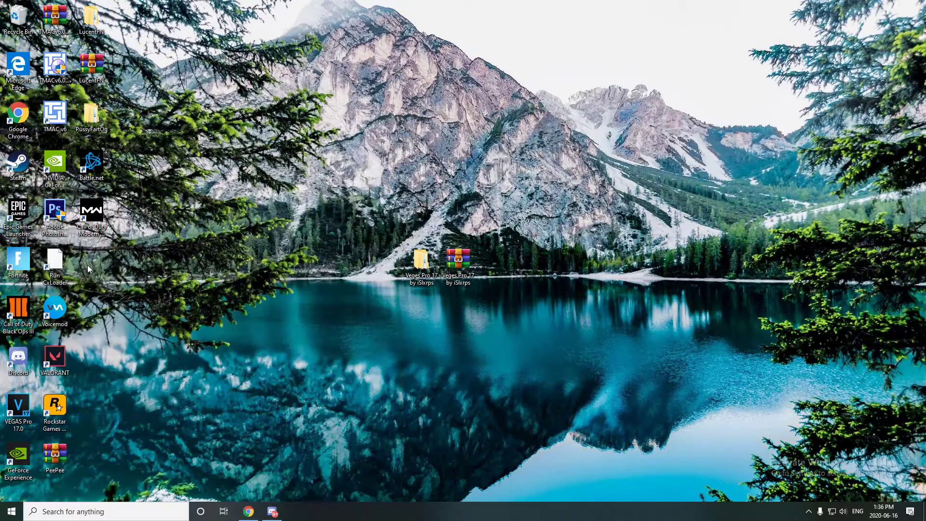
pyautogui.doubleClick(493, 210)
pyautogui.scroll(-3, 475, 222)
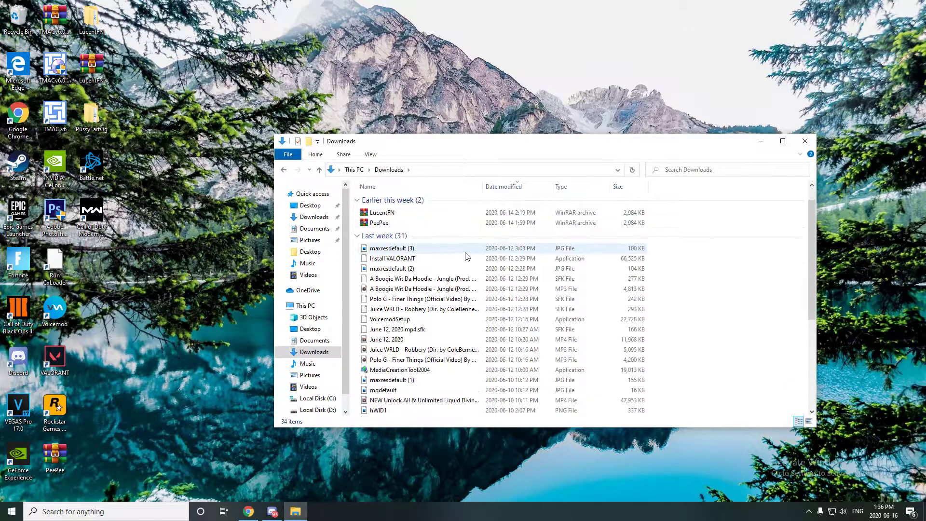
pyautogui.doubleClick(413, 310)
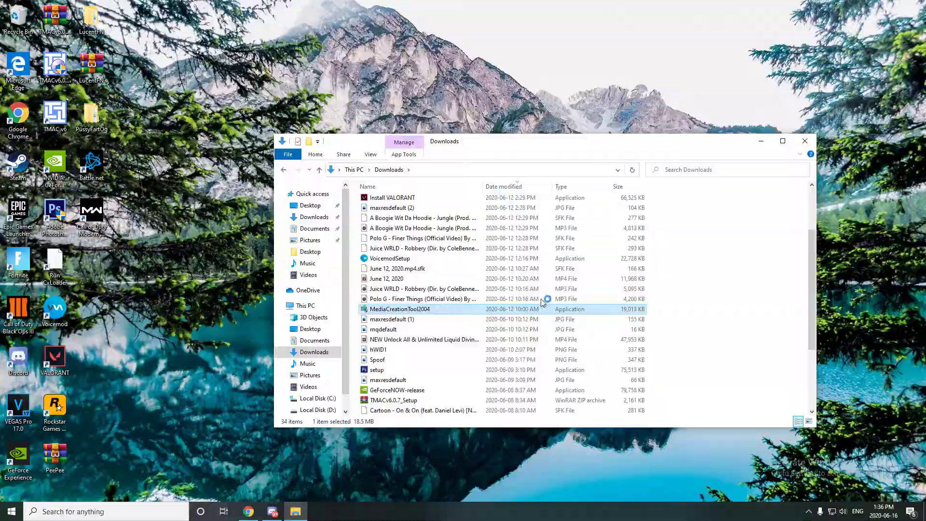
pyautogui.click(446, 322)
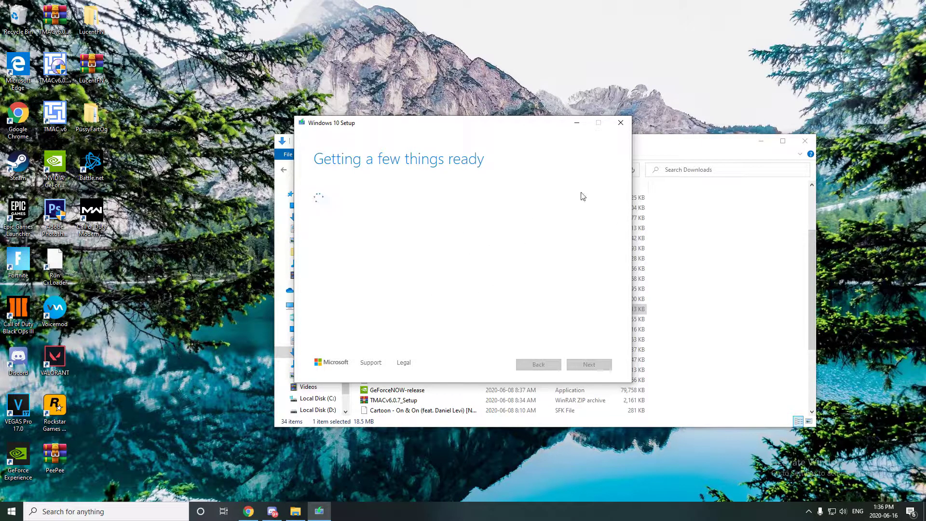
# - Close the Downloads folder and advance Windows 10 Setup to the choice between upgrading and creating installation media
pyautogui.click(804, 140)
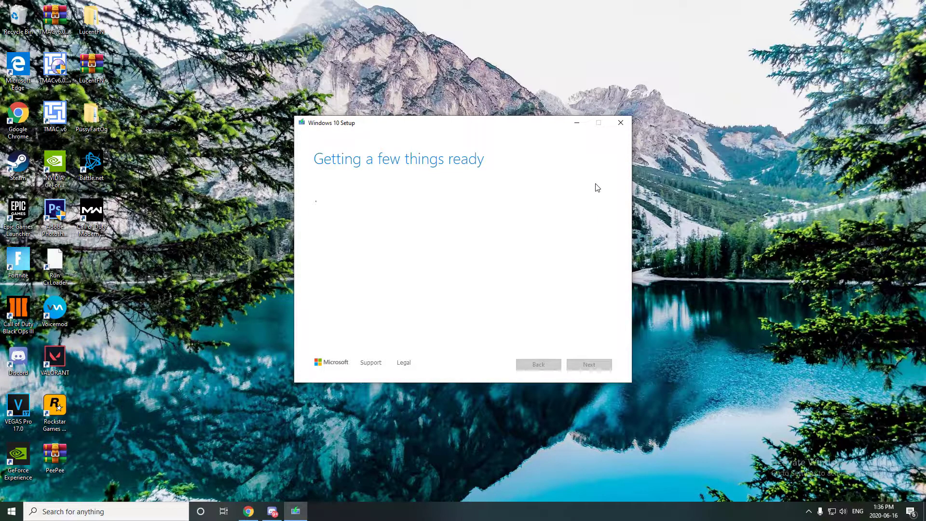
pyautogui.click(573, 365)
pyautogui.moveTo(496, 127); pyautogui.dragTo(705, 108)
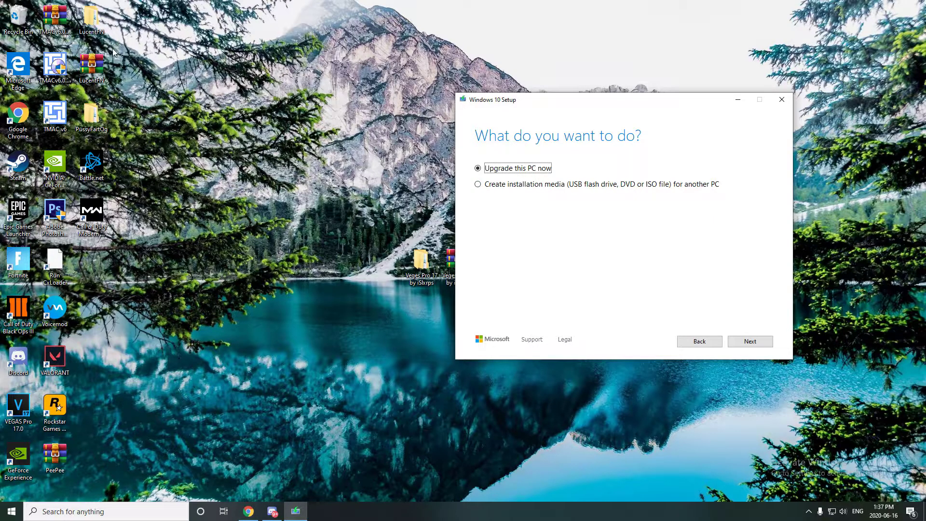
pyautogui.click(97, 511)
pyautogui.write('fi')
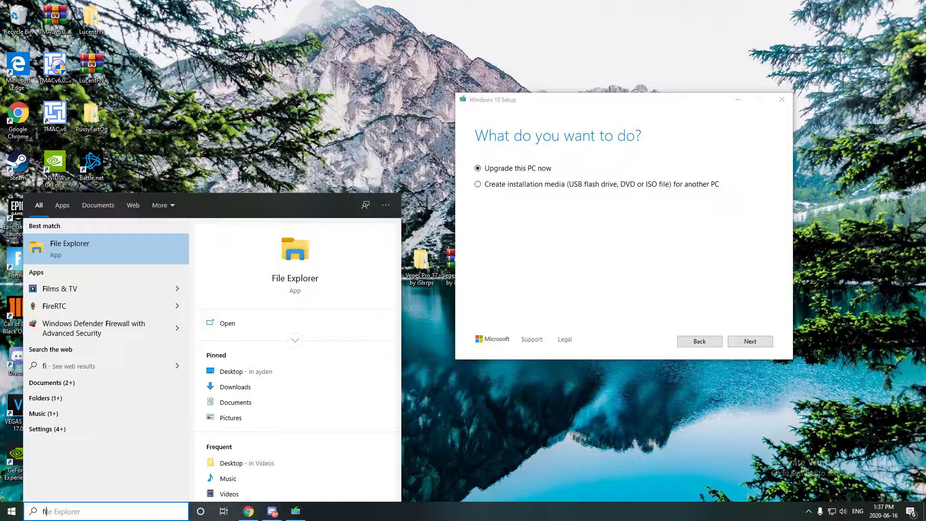
pyautogui.press('BackSpace')
pyautogui.press('BackSpace')
# - Choose to create installation media for another PC, and cancel Windows 10 Setup
pyautogui.click(565, 145)
pyautogui.click(556, 188)
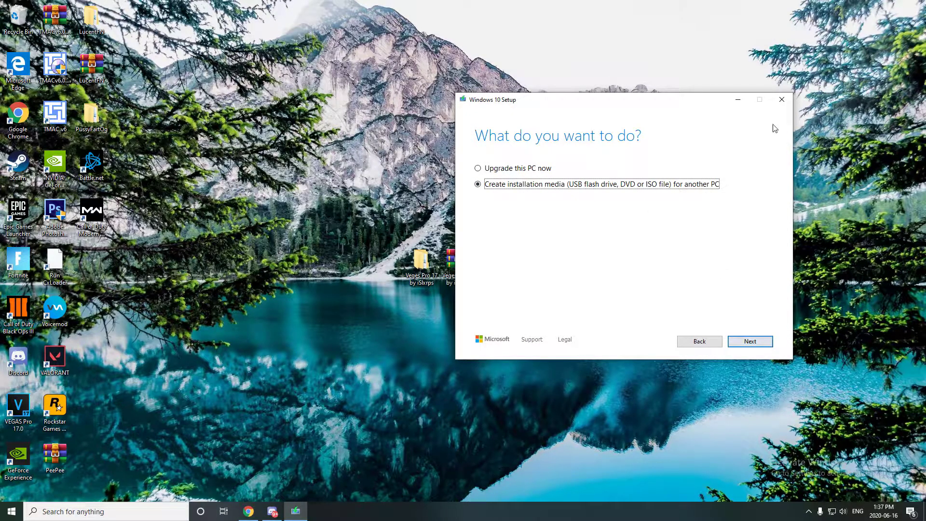
pyautogui.click(781, 99)
pyautogui.click(469, 291)
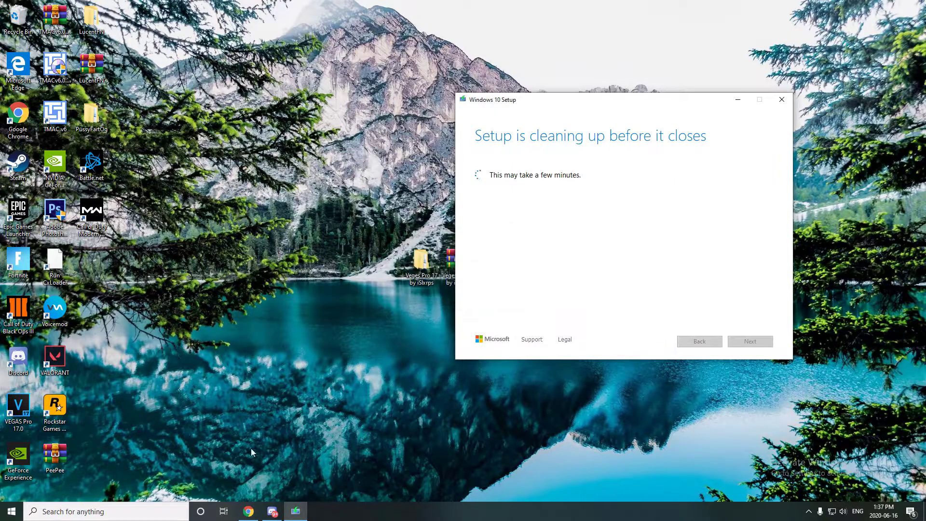
# - Examine the installation files on the ESD-USB (E:) drive in File Explorer
pyautogui.click(106, 511)
pyautogui.click(92, 266)
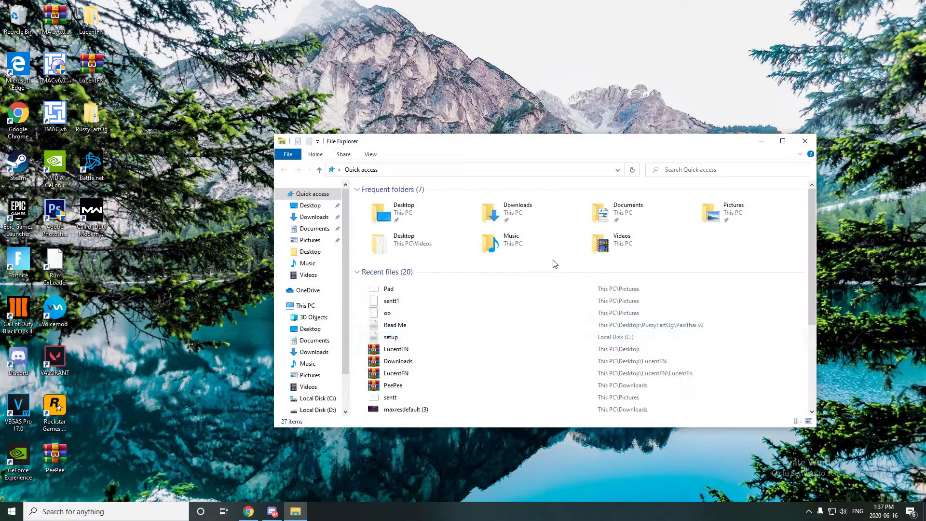
pyautogui.click(313, 401)
pyautogui.moveTo(404, 320); pyautogui.dragTo(536, 306)
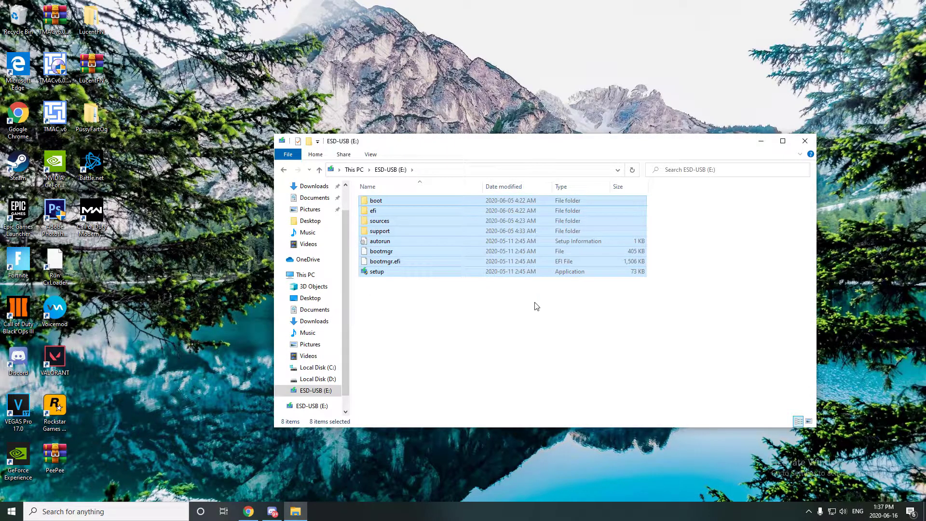
pyautogui.click(705, 297)
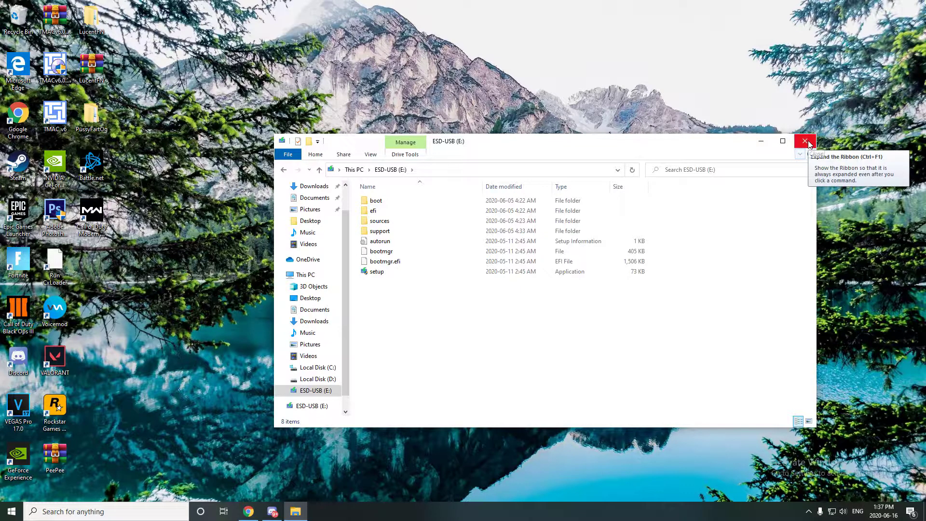
pyautogui.click(805, 141)
# - View the Recovery options under Update & Security in Windows Settings
pyautogui.click(12, 511)
pyautogui.click(166, 422)
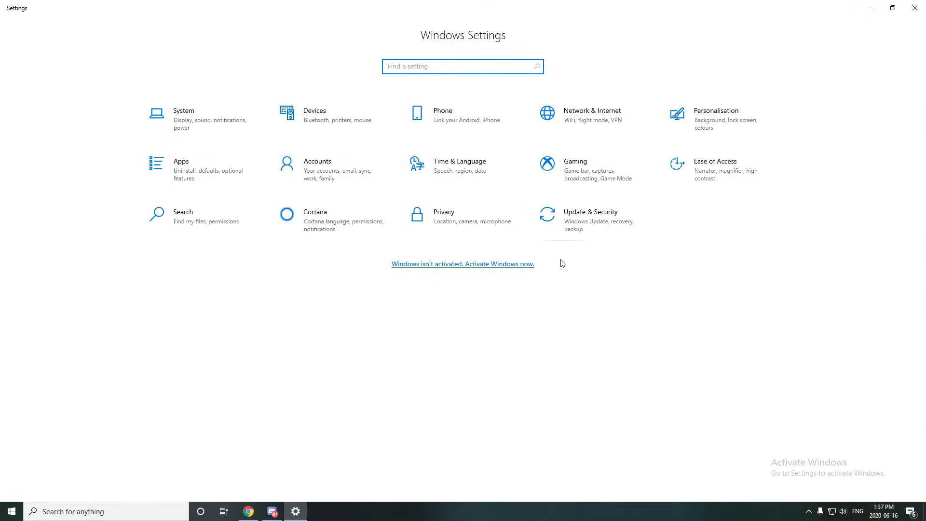
pyautogui.click(586, 224)
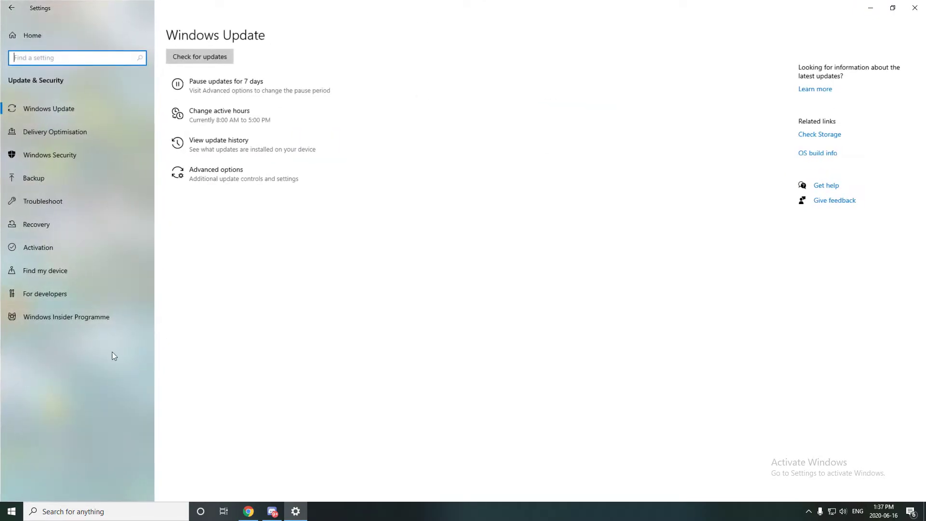
pyautogui.click(49, 224)
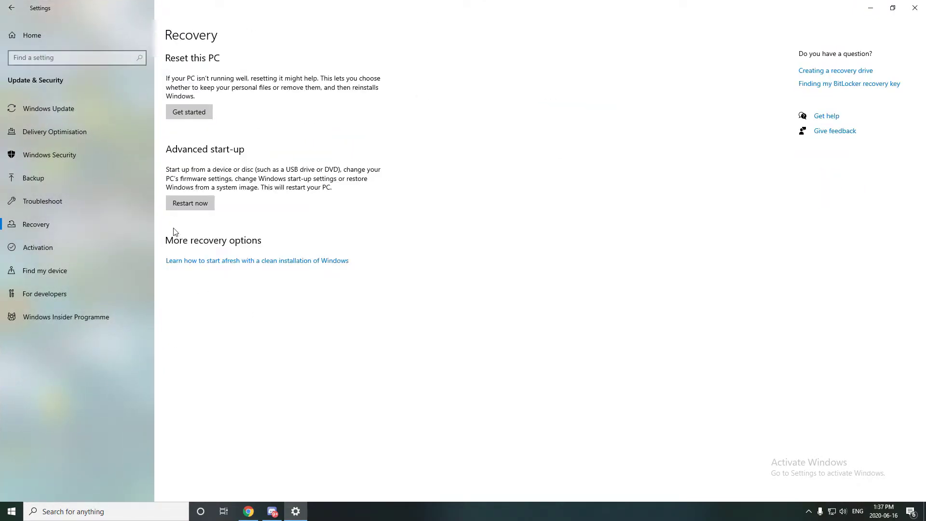
pyautogui.click(914, 8)
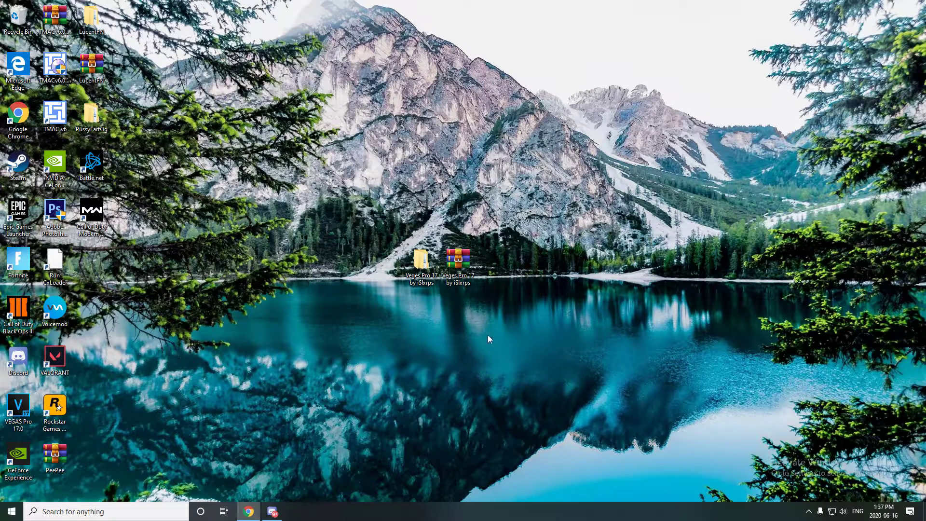
# - View the network list once more to verify the wired connection
pyautogui.moveTo(347, 230); pyautogui.dragTo(495, 426)
pyautogui.click(704, 418)
pyautogui.click(830, 513)
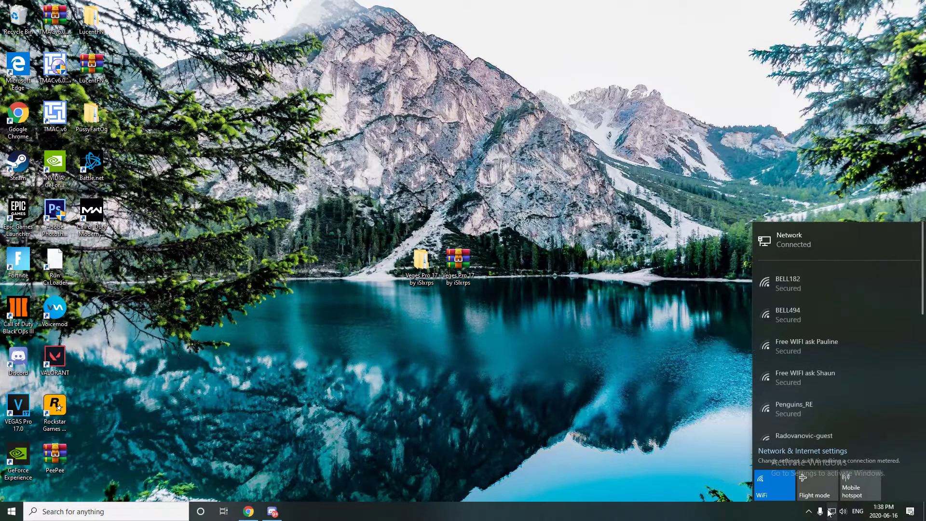
pyautogui.click(478, 394)
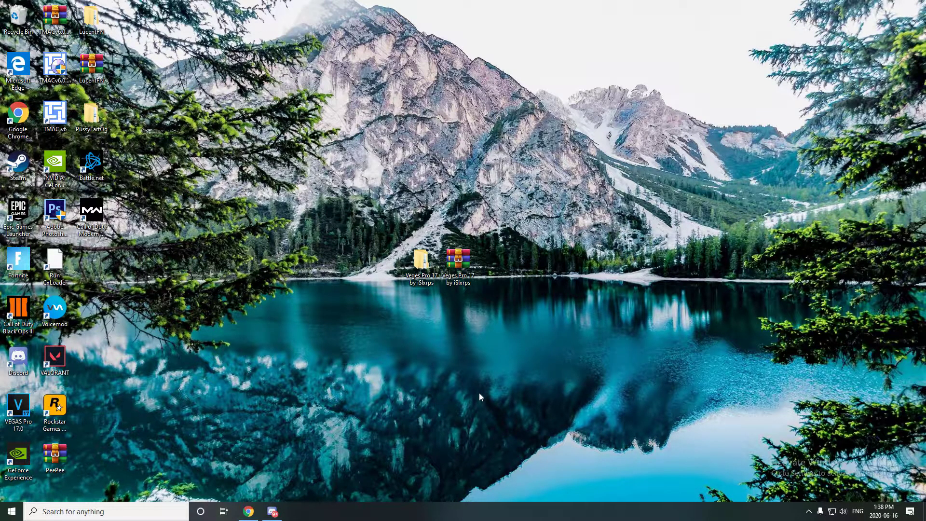